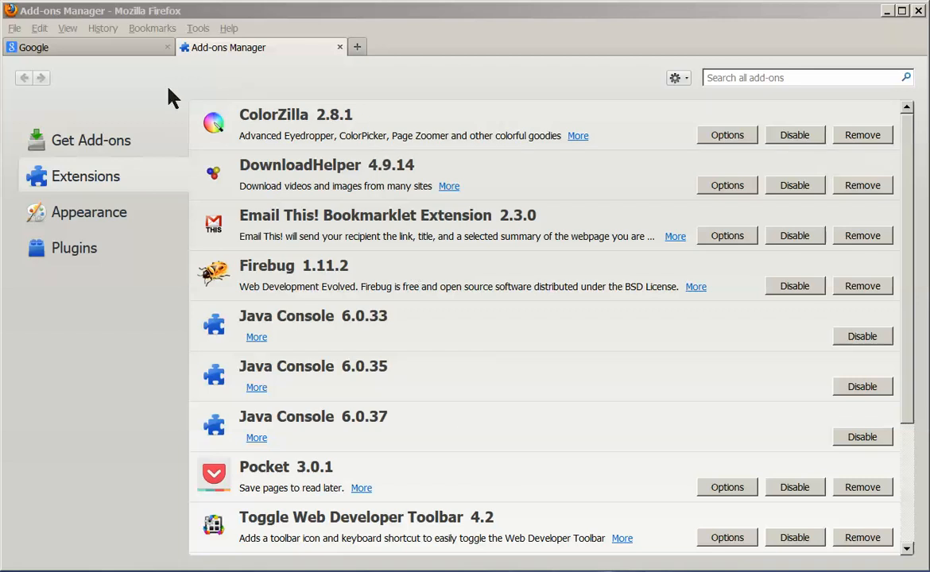
- Switch to the Google tab after viewing DownloadHelper 4.9.14 in the extensions list
left_click(115, 52)
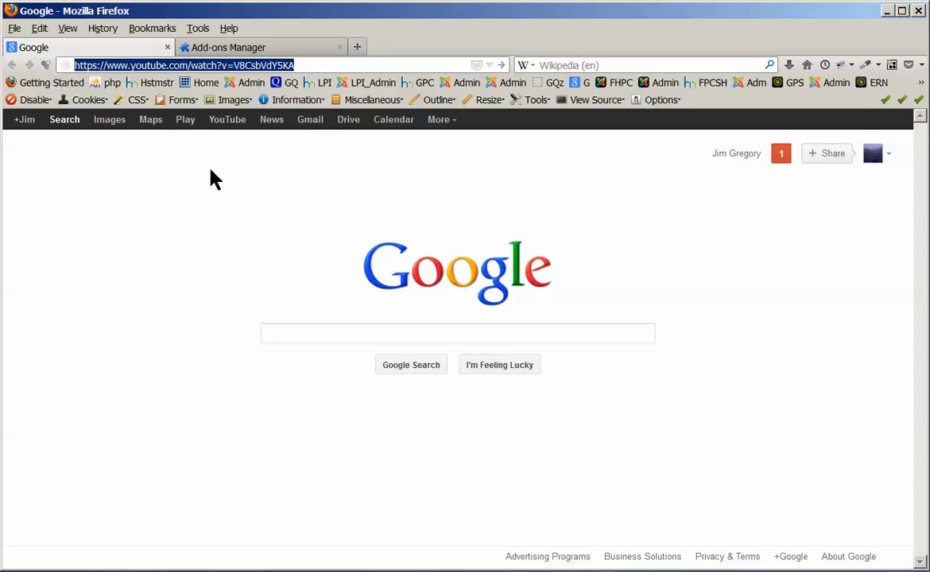
- Load the YouTube video 'How to Sync Google Calendar on the iPad (All Calendars)' from the address bar
left_click(302, 65)
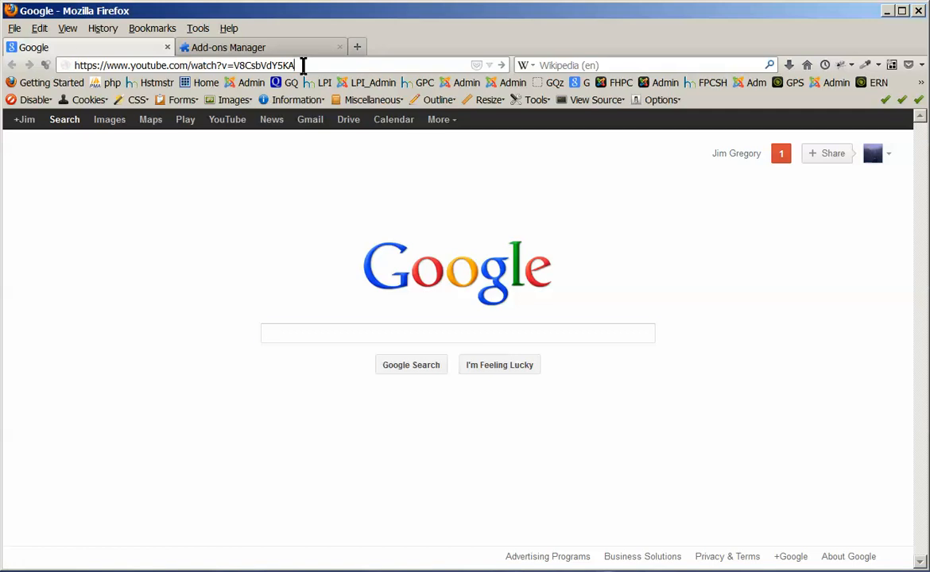
key("Return")
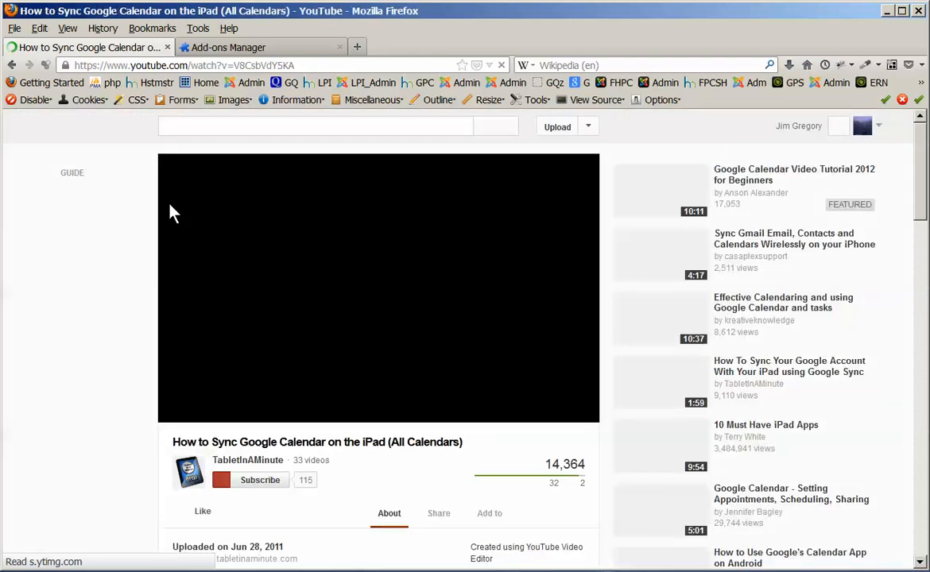
- Reload the video page and show DownloadHelper's available download formats
left_click(45, 65)
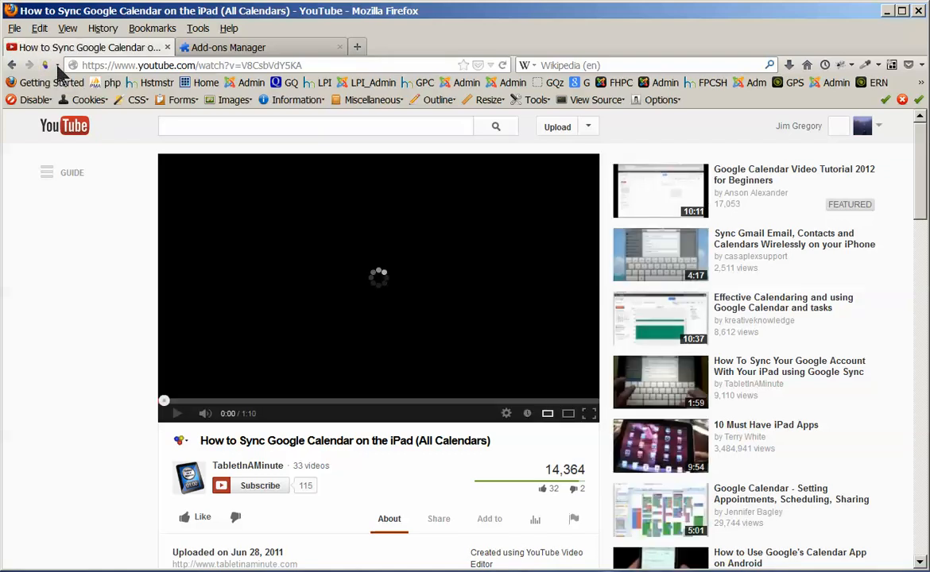
left_click(58, 68)
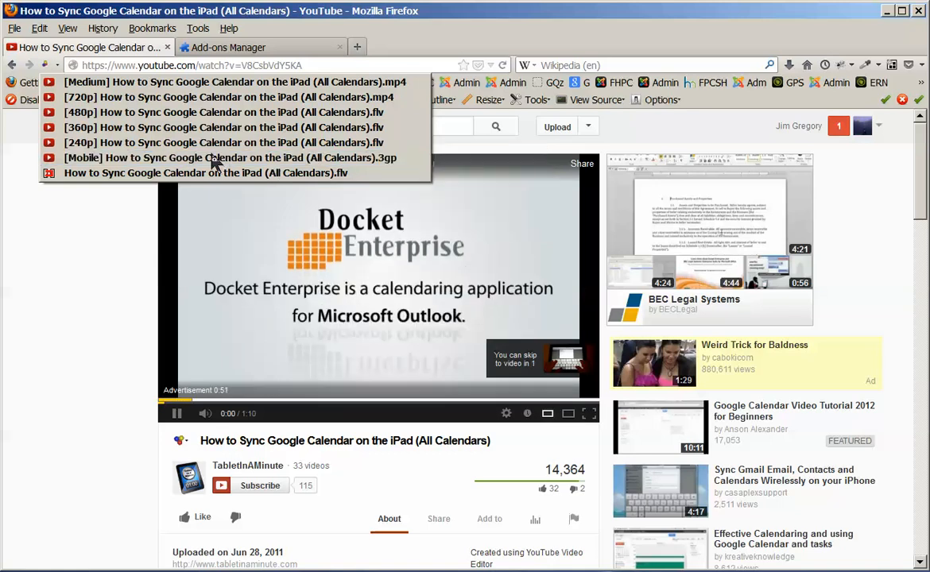
- Choose the Medium MP4 download, then dismiss the save dialog to return to the video
left_click(159, 83)
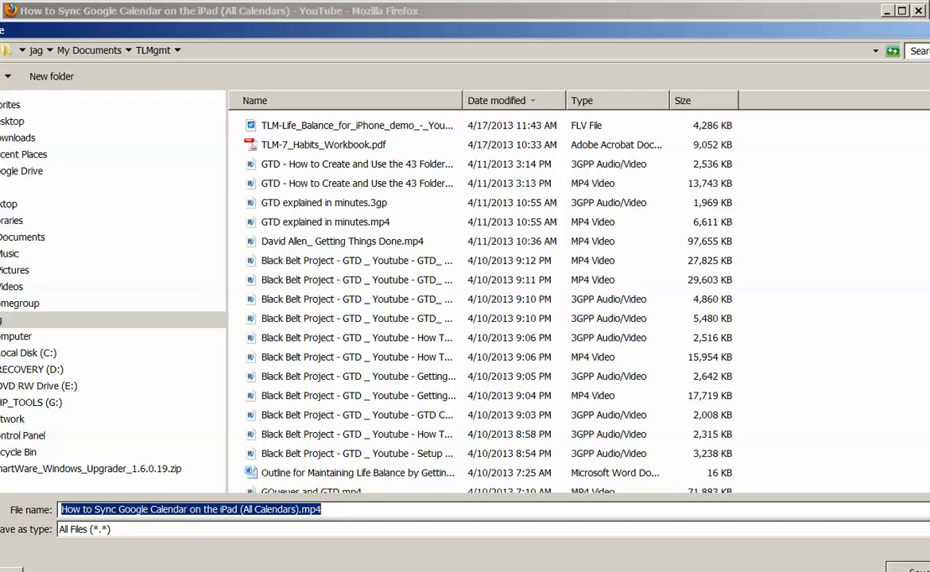
key("Return")
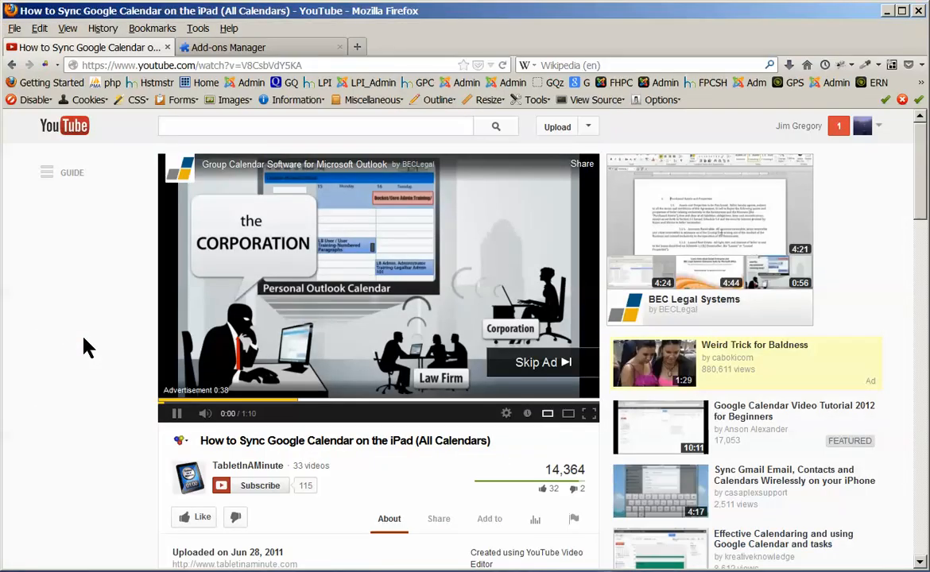